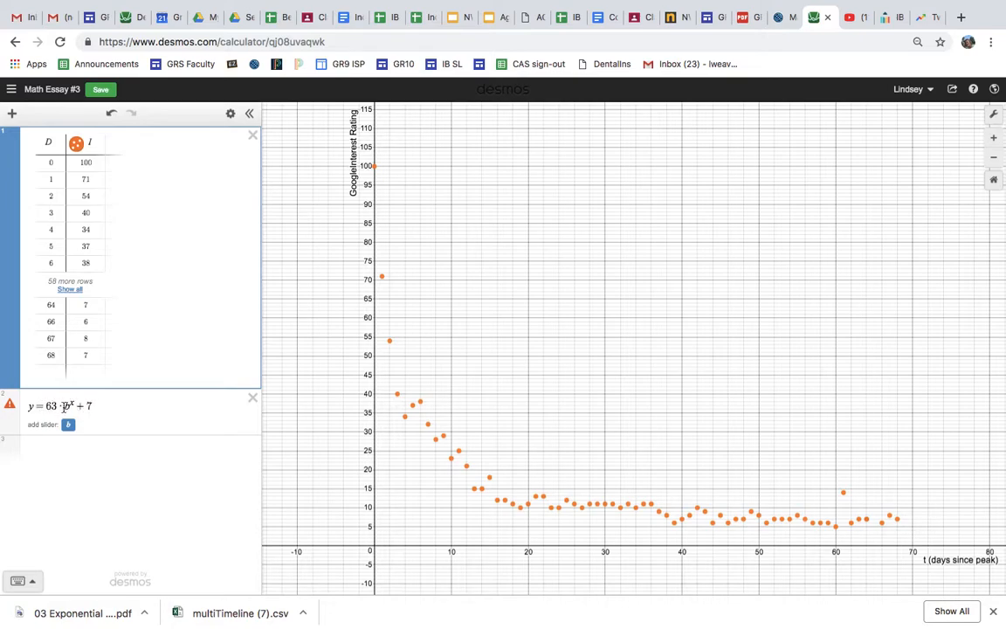
# Step: Enter the equation 37 = 63·b^5 + 7 on a new expression line below the exponential model
pyautogui.click(39, 451)
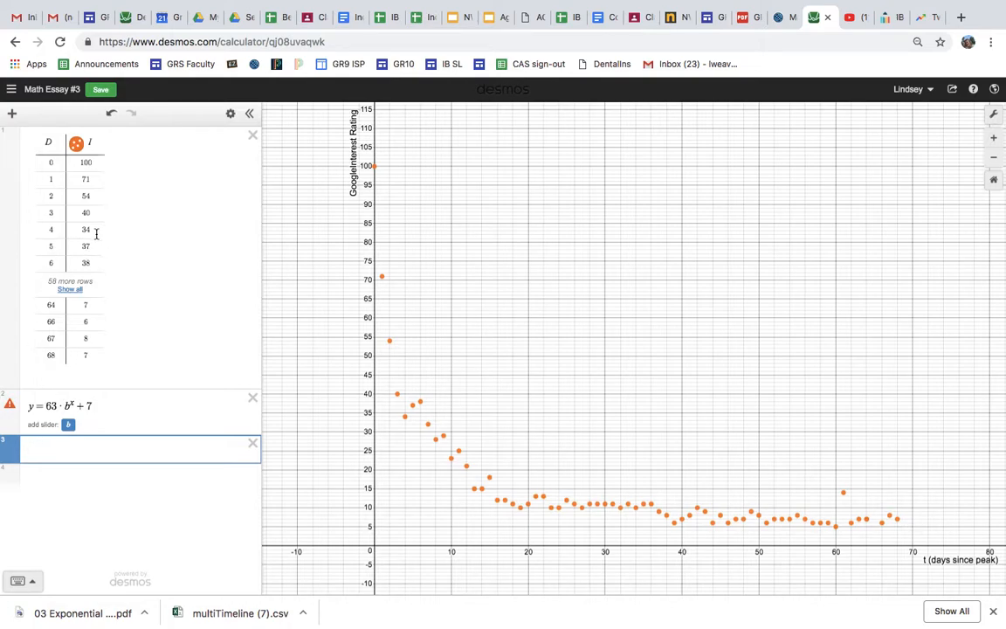
pyautogui.write('3')
pyautogui.write('7=6')
pyautogui.write('^')
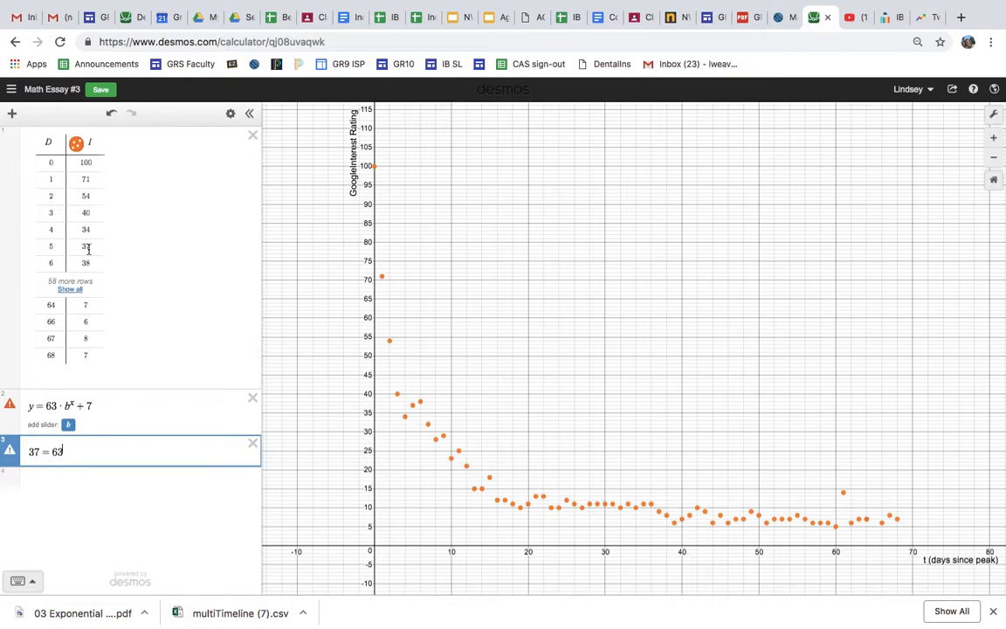
pyautogui.write('^5^')
pyautogui.press('BackSpace')
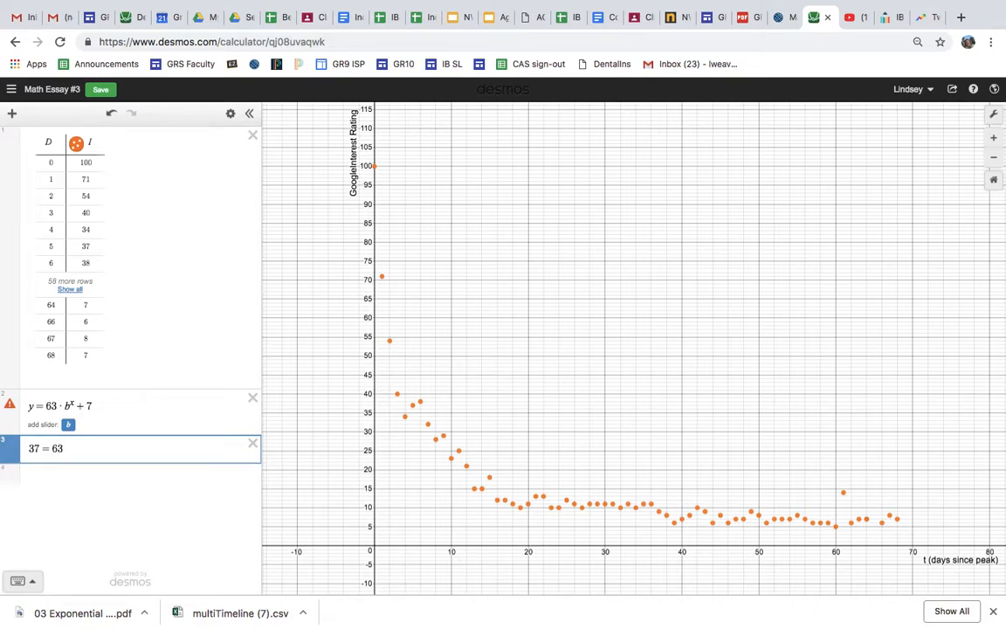
pyautogui.write('*b')
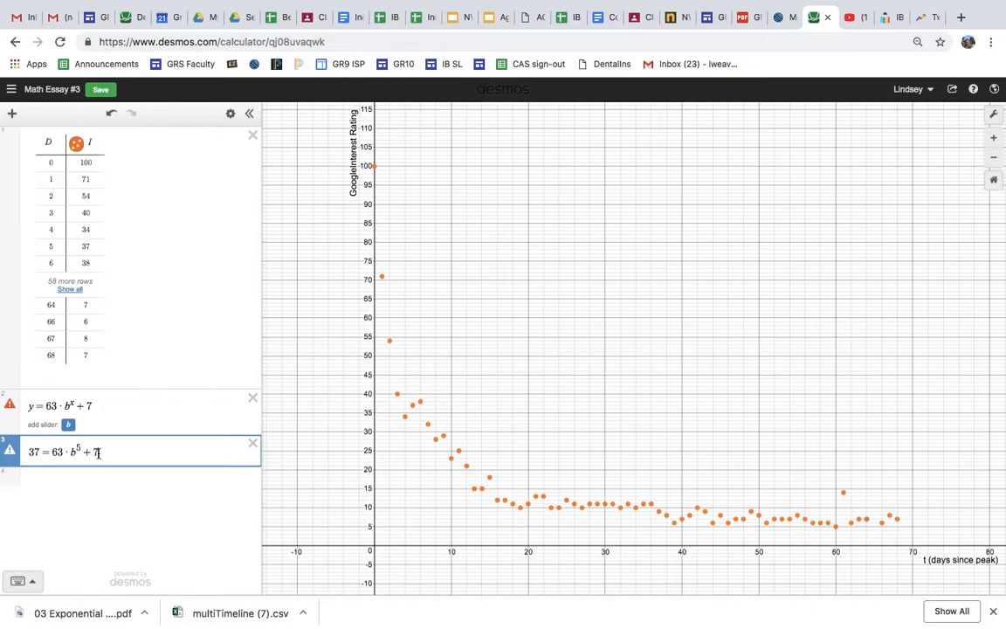
pyautogui.press('Return')
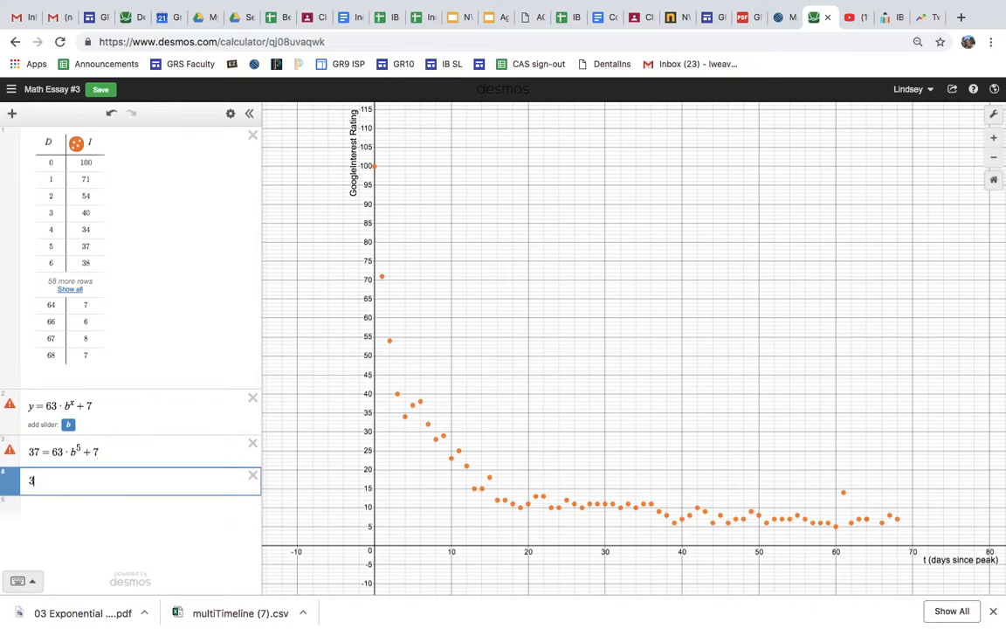
# Step: Add the rearranged equation (37 − 7)/63 = b^5 on the following expression line
pyautogui.write('37-7')
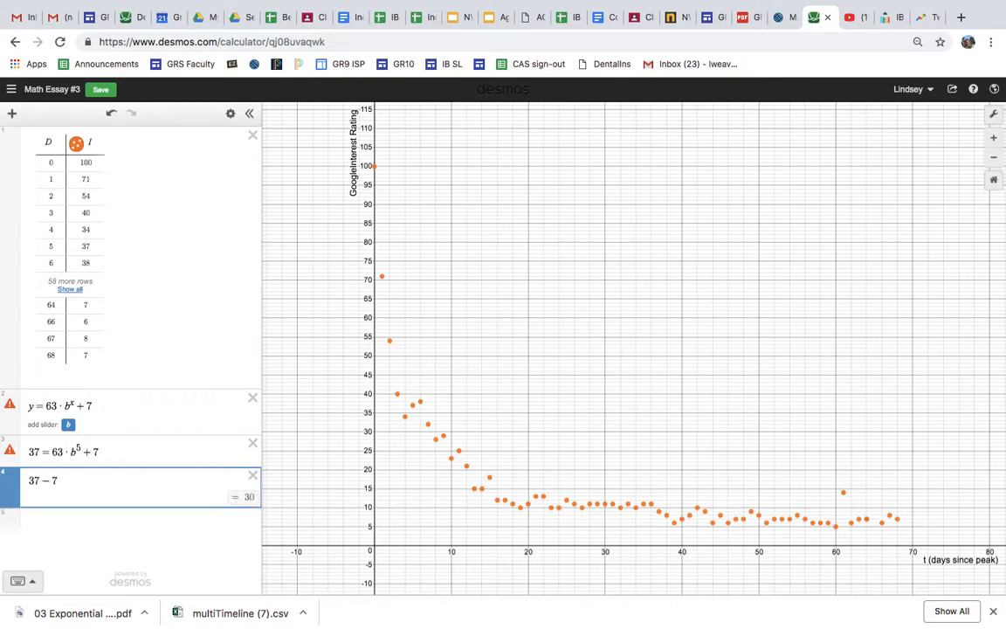
pyautogui.hotkey('ctrl', 'a')
pyautogui.write('(37-7)')
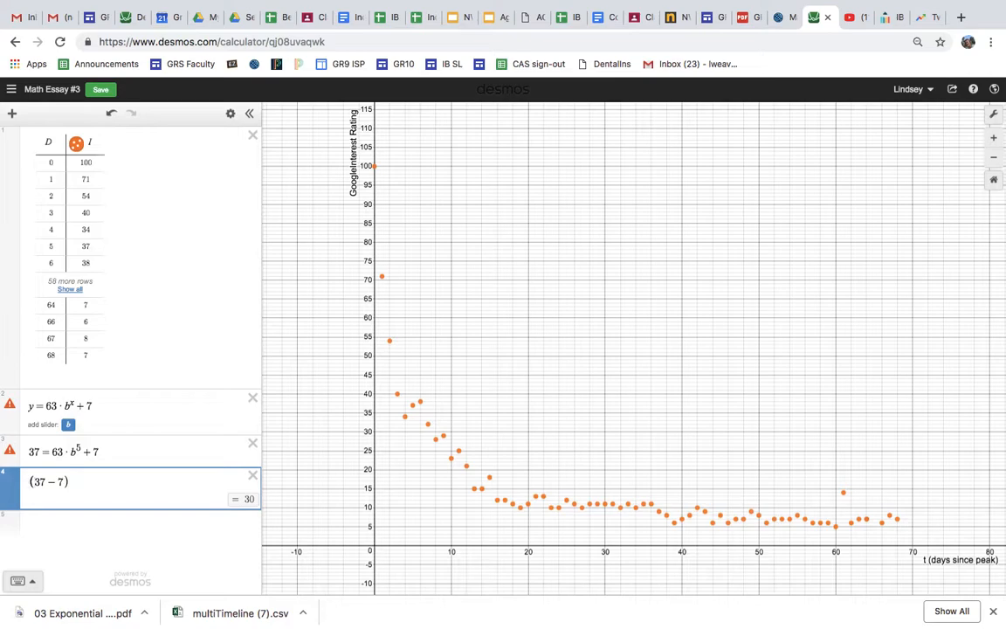
pyautogui.write('/63')
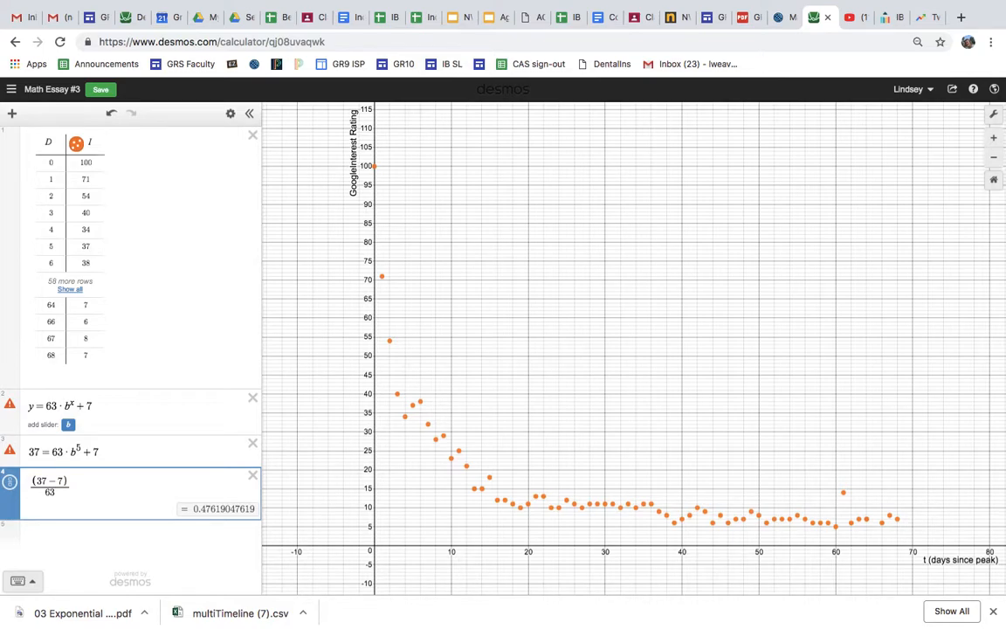
pyautogui.write('=b')
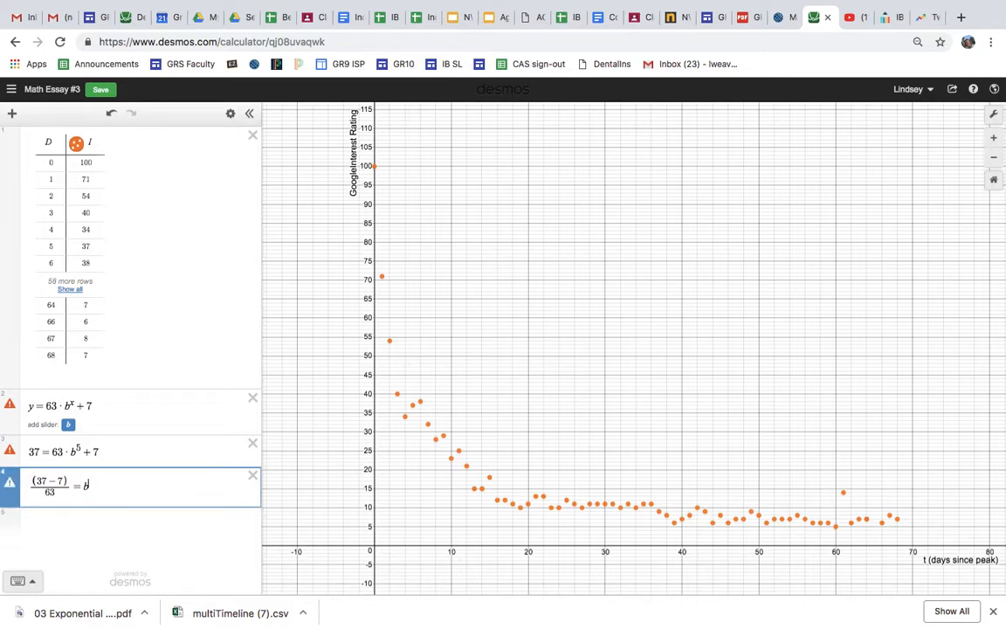
pyautogui.write('^5')
pyautogui.press('Return')
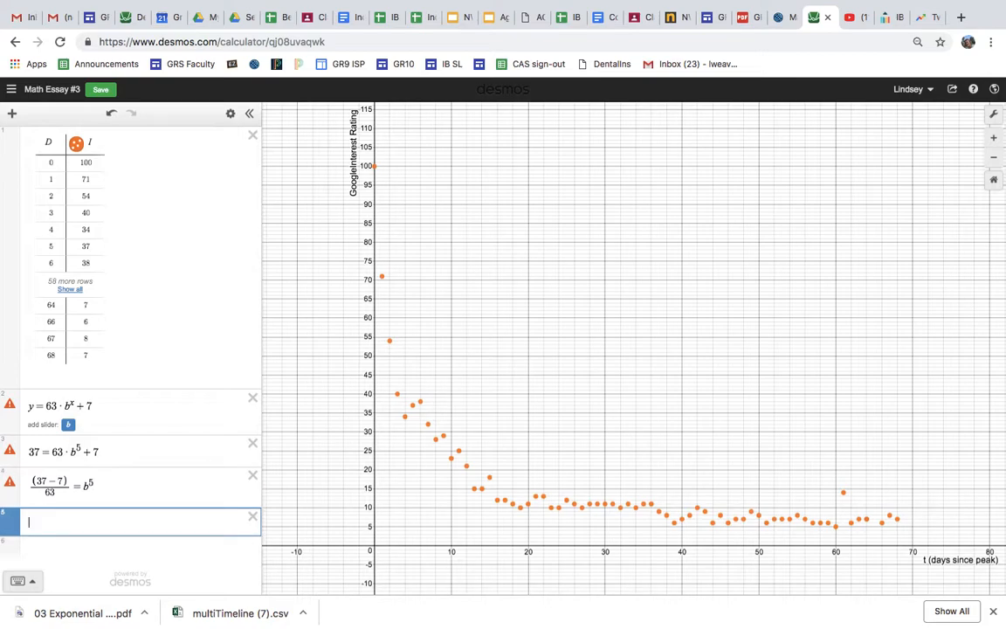
# Step: Insert an nth root with index 5 on the empty expression line below the rearranged equation
pyautogui.click(24, 581)
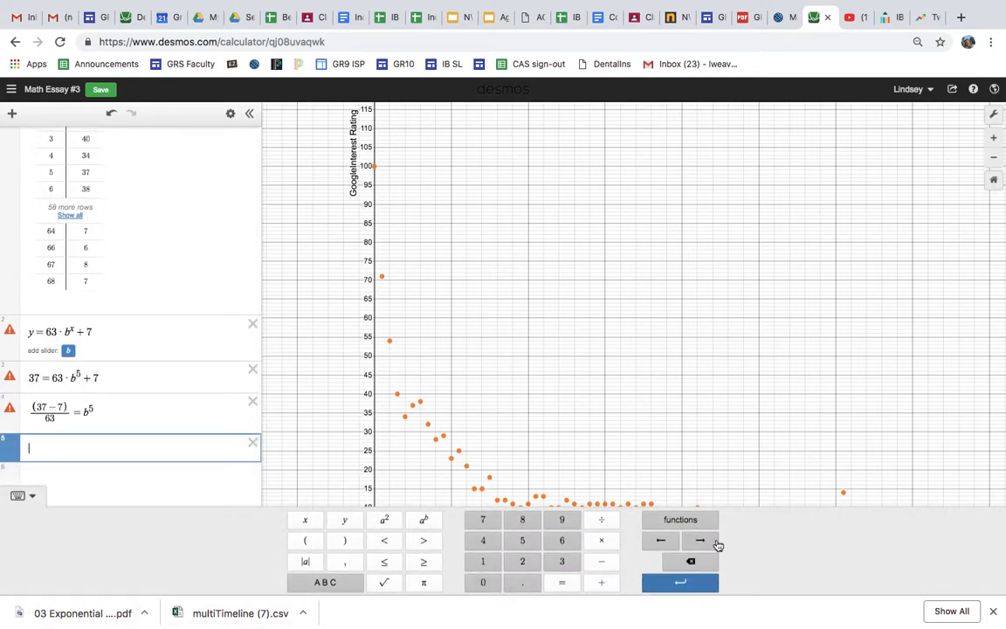
pyautogui.click(667, 519)
pyautogui.click(699, 360)
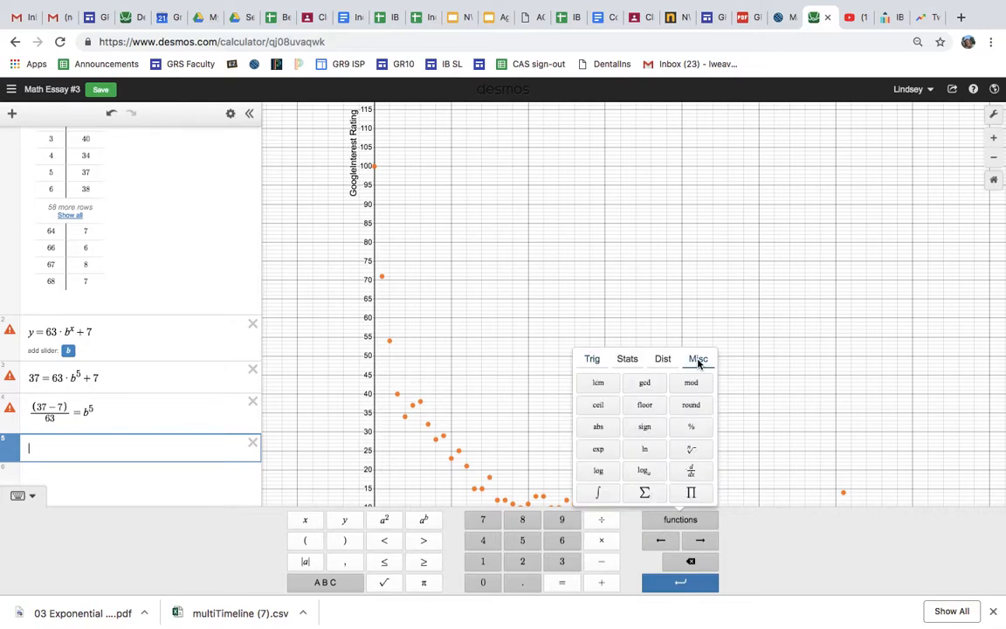
pyautogui.click(692, 450)
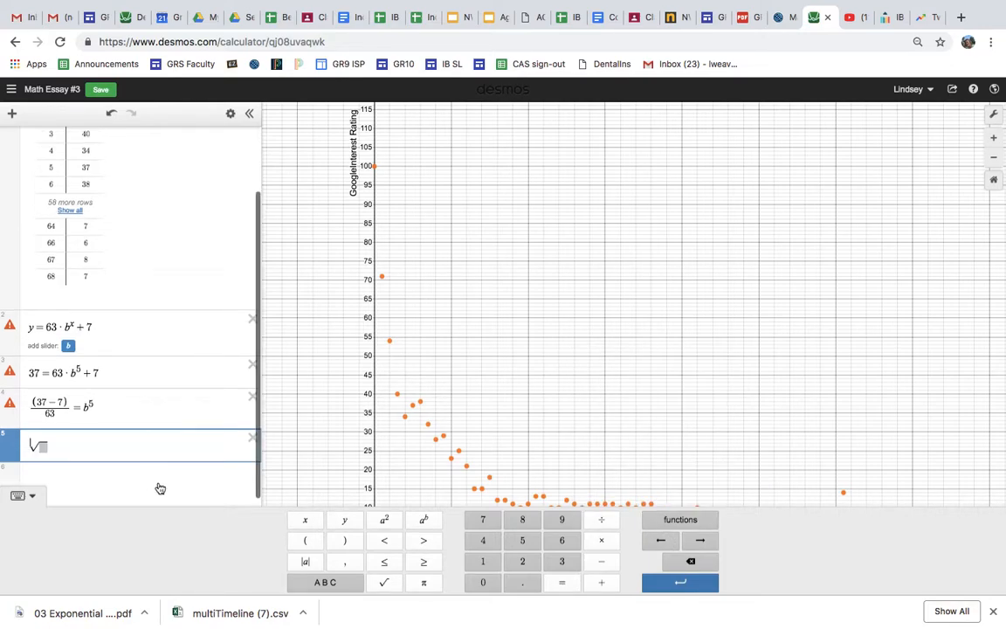
pyautogui.write('5√')
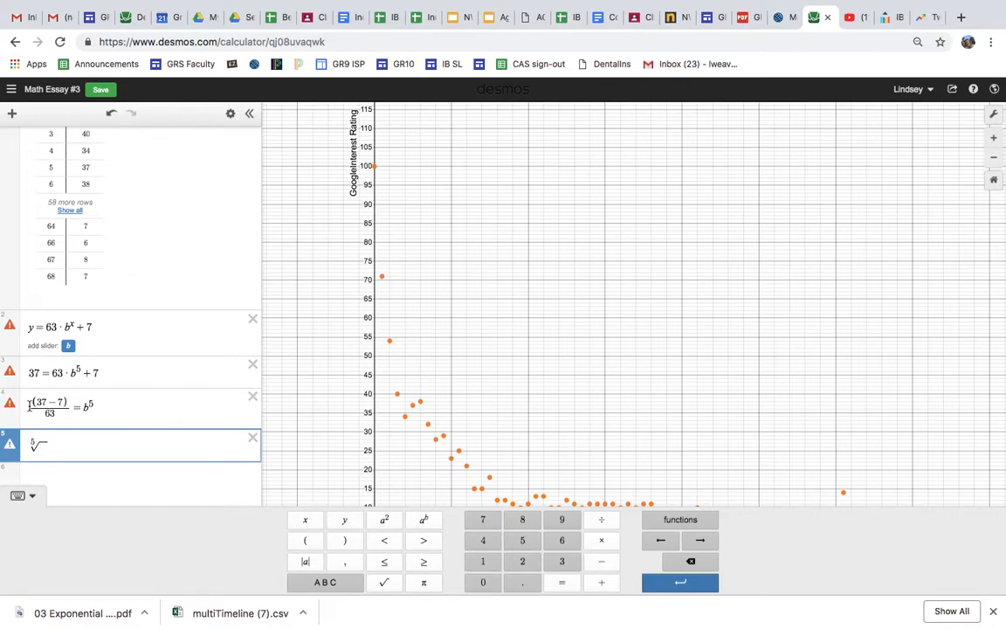
# Step: Copy the fraction (37 − 7)/63 under the fifth root and set the expression equal to b
pyautogui.write('starting')
pyautogui.press('super+z')
pyautogui.moveTo(73, 405); pyautogui.dragTo(40, 406)
pyautogui.press('super+c')
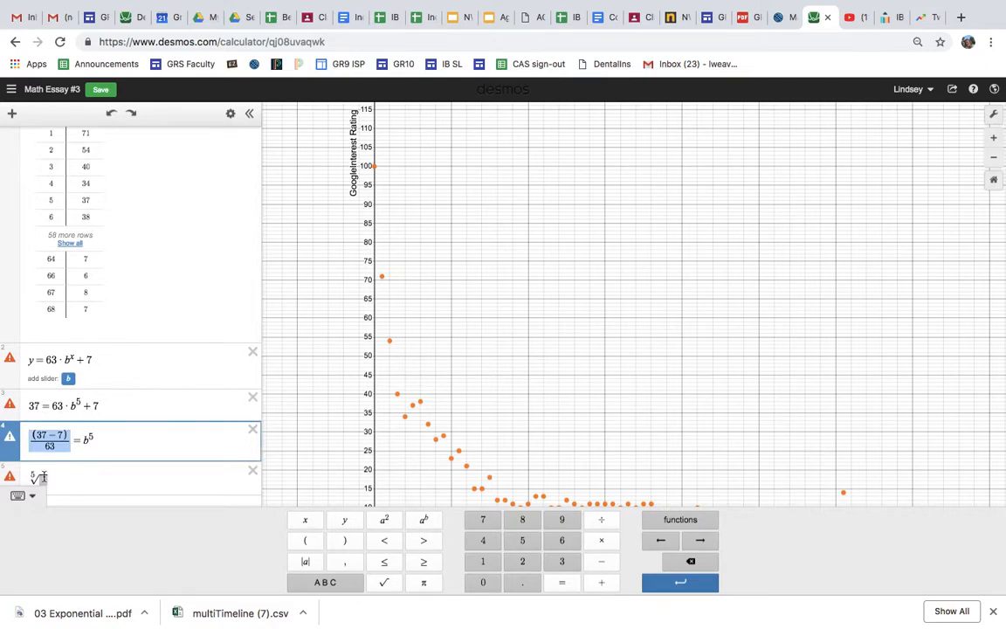
pyautogui.click(38, 477)
pyautogui.press('super+v')
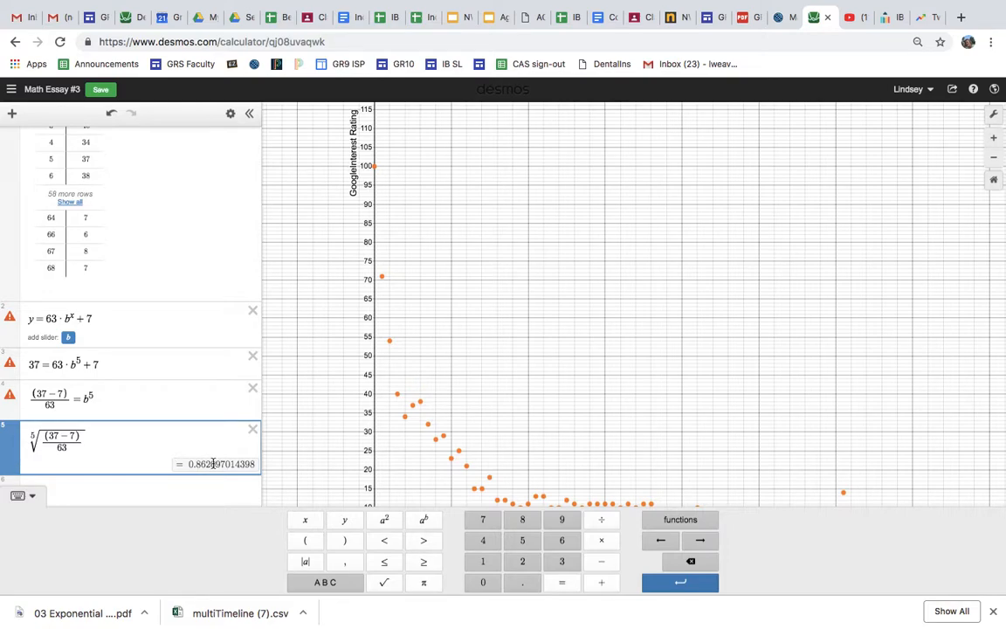
pyautogui.scroll(-1, 205, 464)
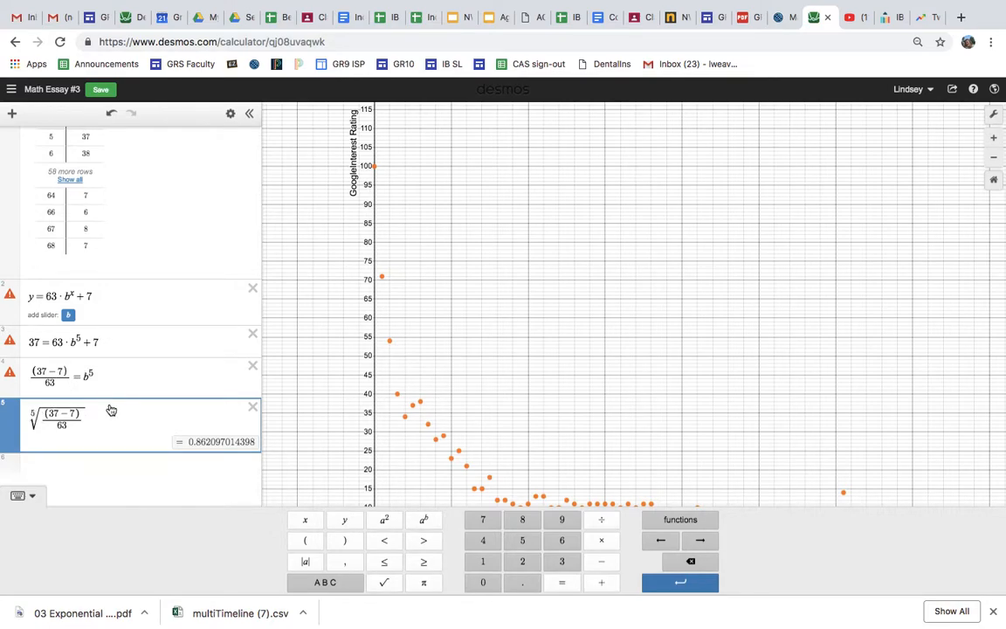
pyautogui.write('=b')
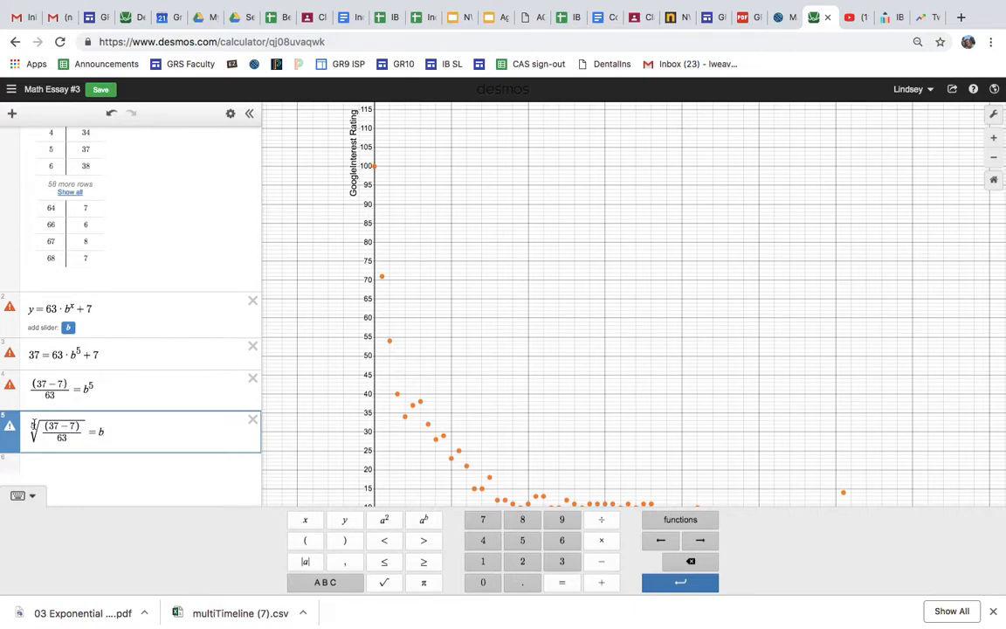
pyautogui.scroll(3, 106, 241)
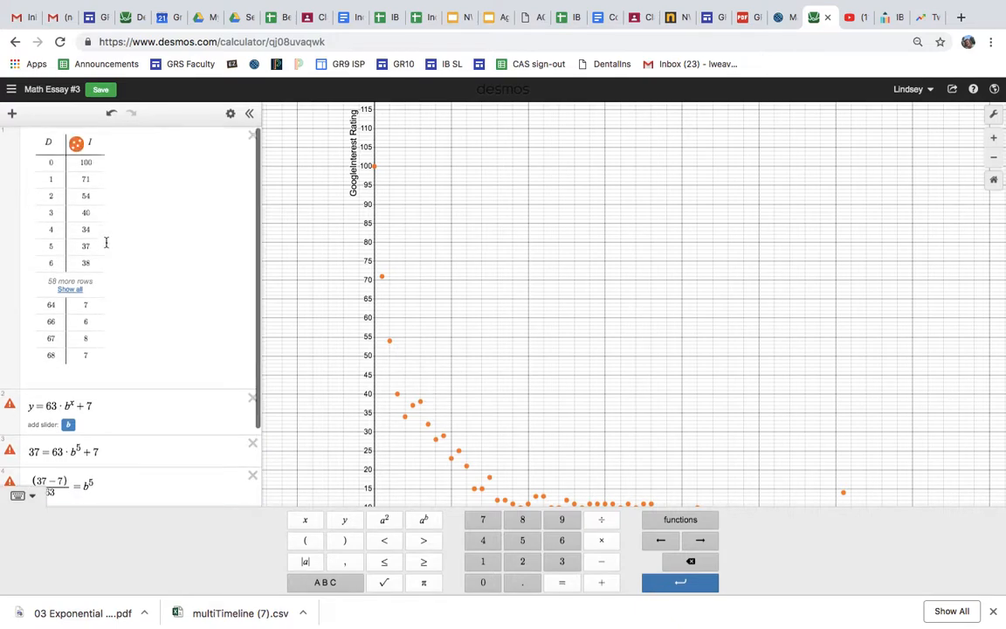
pyautogui.scroll(-3, 48, 274)
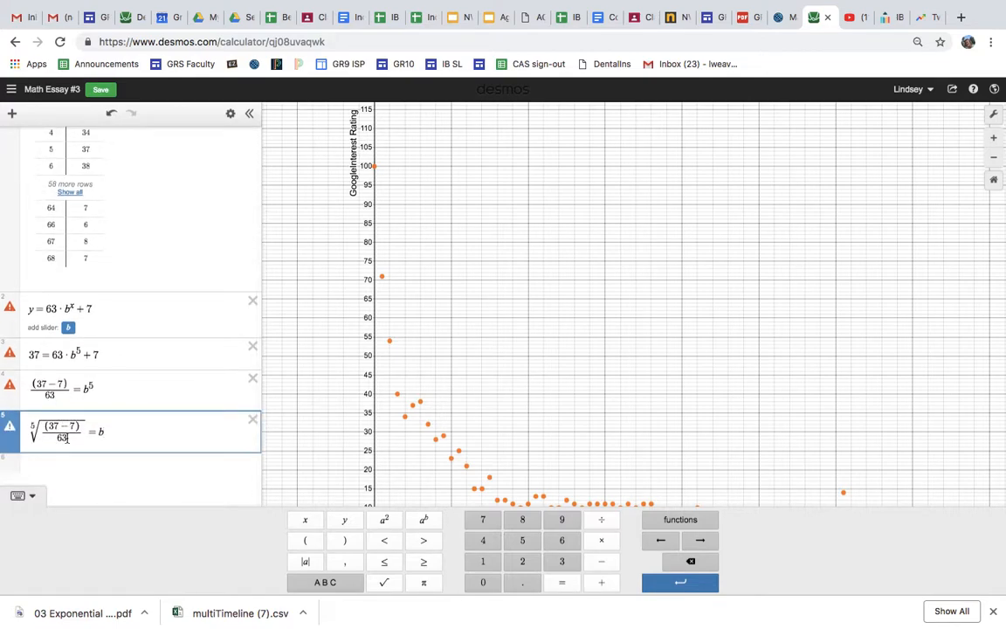
# Step: Switch to the Google Sheets b-value spreadsheet and examine its time, rating and b-value columns and the constants table
pyautogui.click(275, 18)
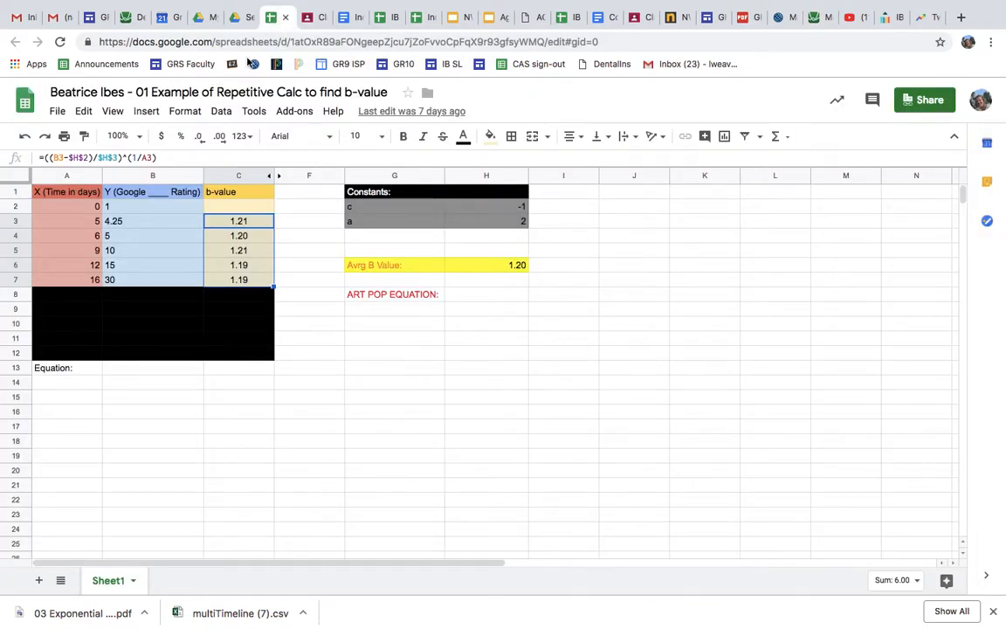
pyautogui.click(73, 208)
pyautogui.moveTo(73, 207); pyautogui.dragTo(74, 559)
pyautogui.click(132, 207)
pyautogui.moveTo(145, 247); pyautogui.dragTo(151, 517)
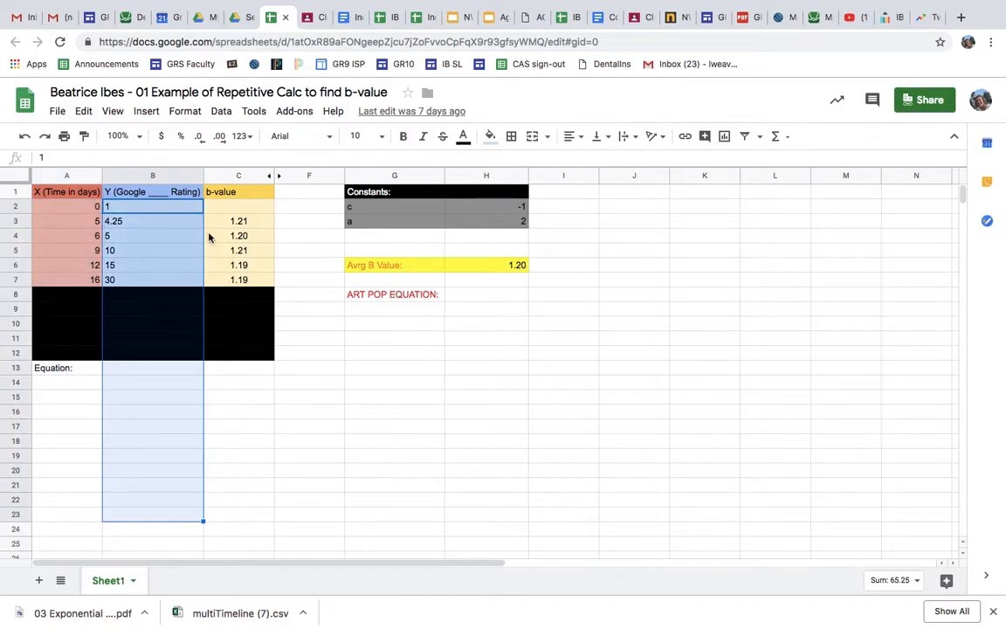
pyautogui.click(242, 223)
pyautogui.click(409, 204)
pyautogui.moveTo(392, 193); pyautogui.dragTo(498, 227)
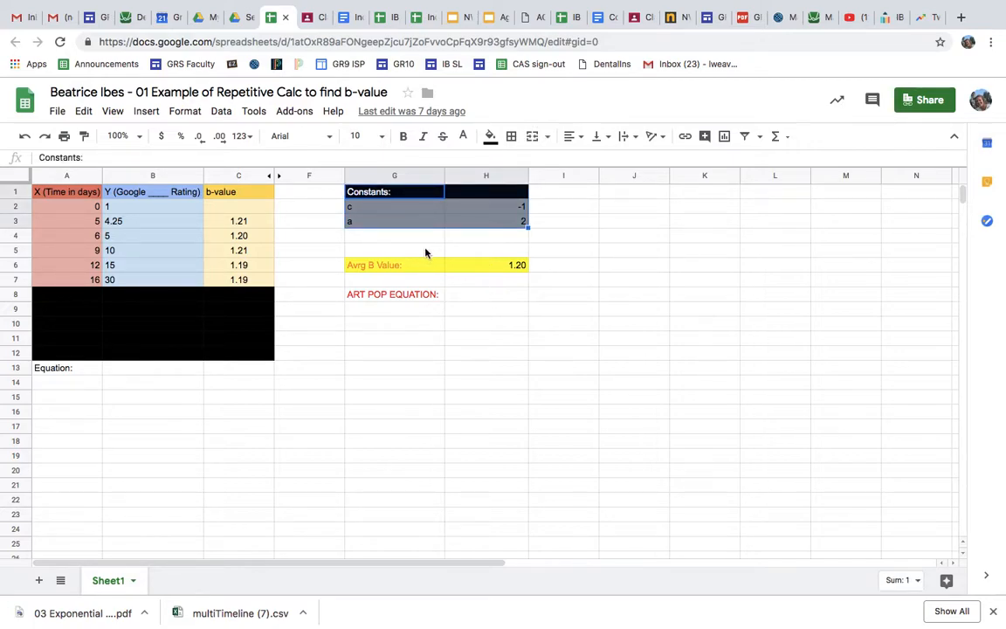
pyautogui.click(405, 307)
pyautogui.click(486, 222)
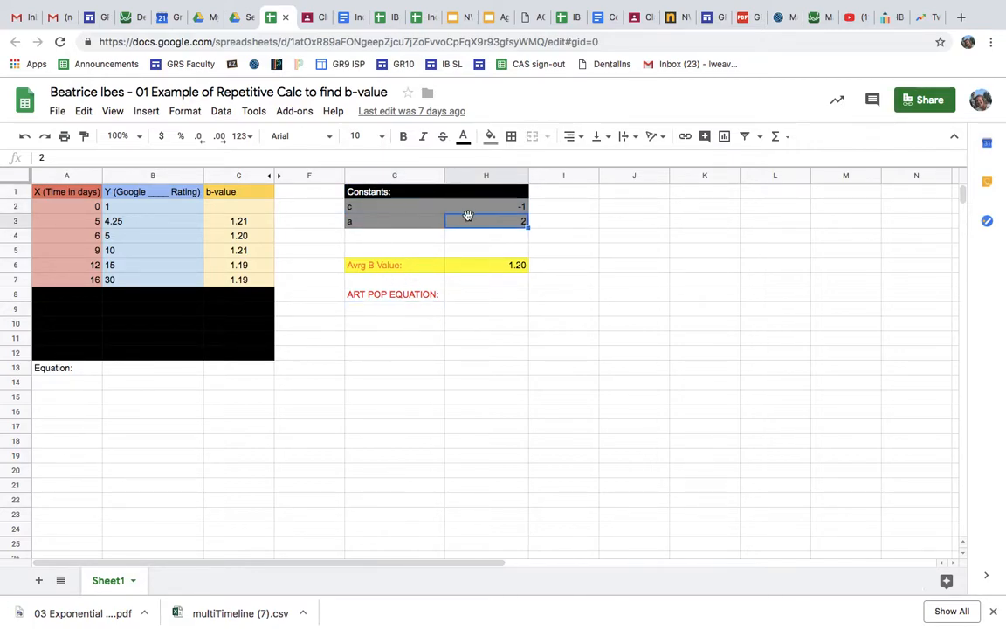
# Step: Set constant c to 7 and constant a to 63 in the spreadsheet's constants table
pyautogui.click(486, 207)
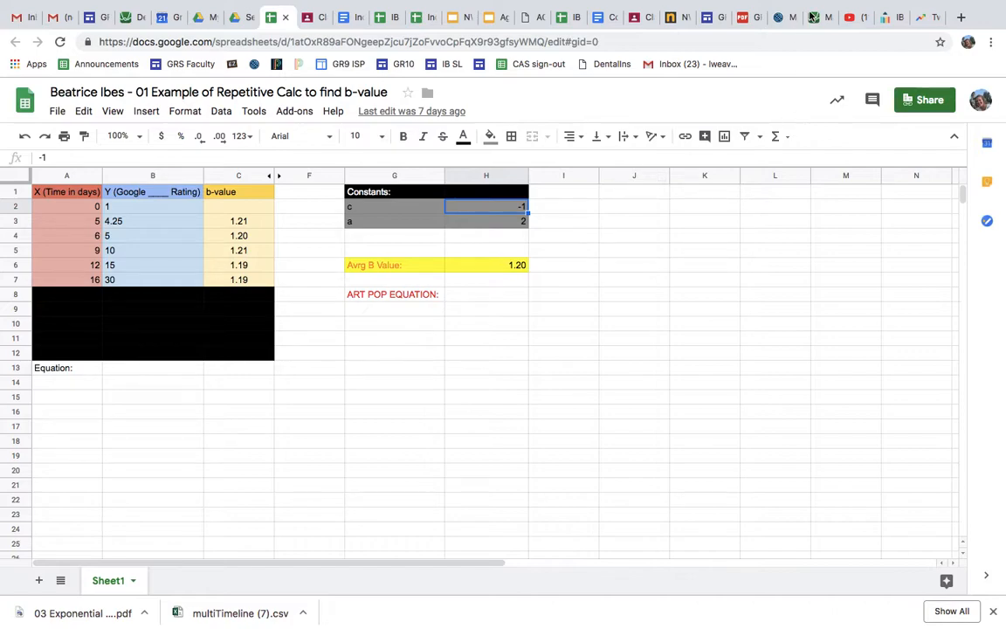
pyautogui.click(818, 18)
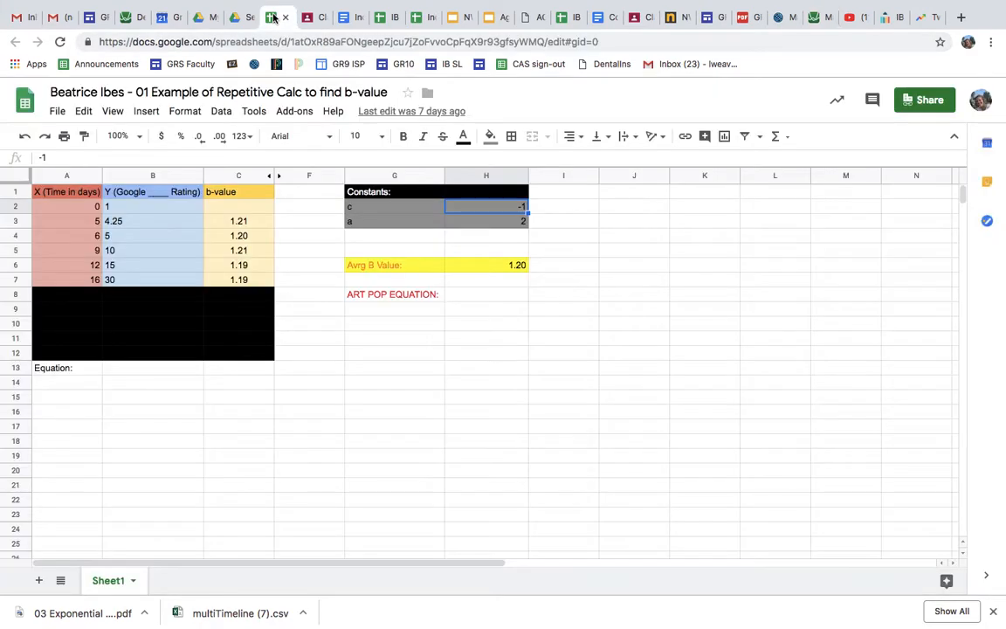
pyautogui.click(278, 17)
pyautogui.write('7')
pyautogui.press('Return')
pyautogui.write('63')
pyautogui.press('Return')
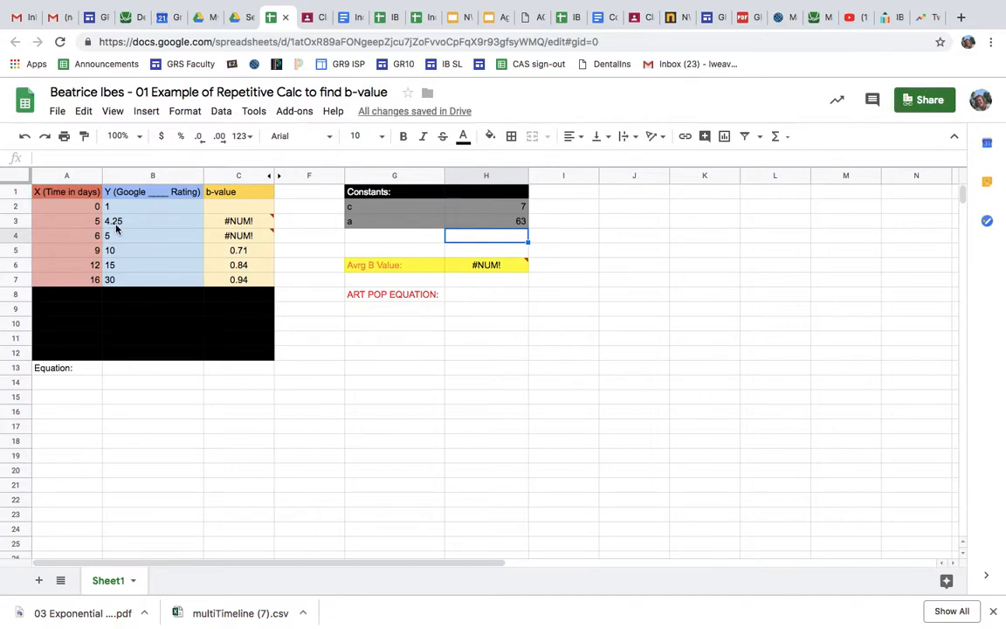
# Step: Clear the b-value formula from cell C3 in the 5-day row
pyautogui.click(89, 221)
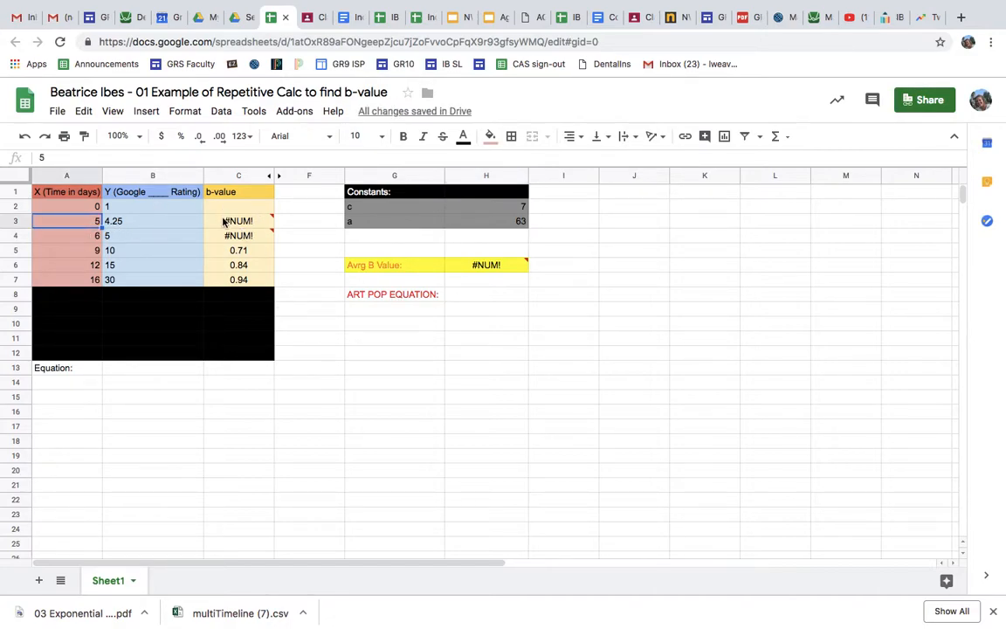
pyautogui.click(224, 221)
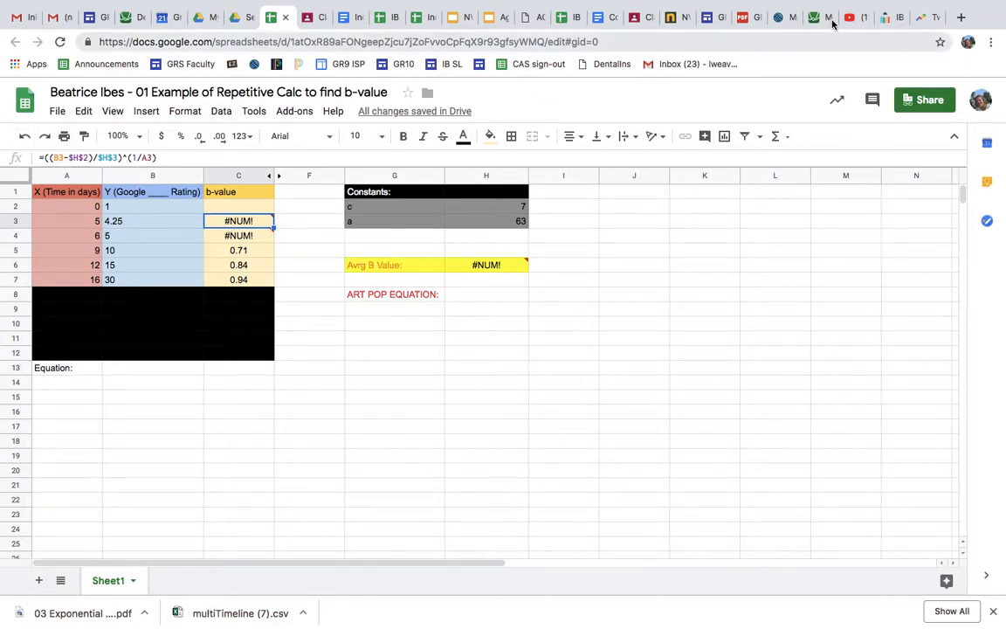
pyautogui.moveTo(173, 158); pyautogui.dragTo(23, 154)
pyautogui.press('BackSpace')
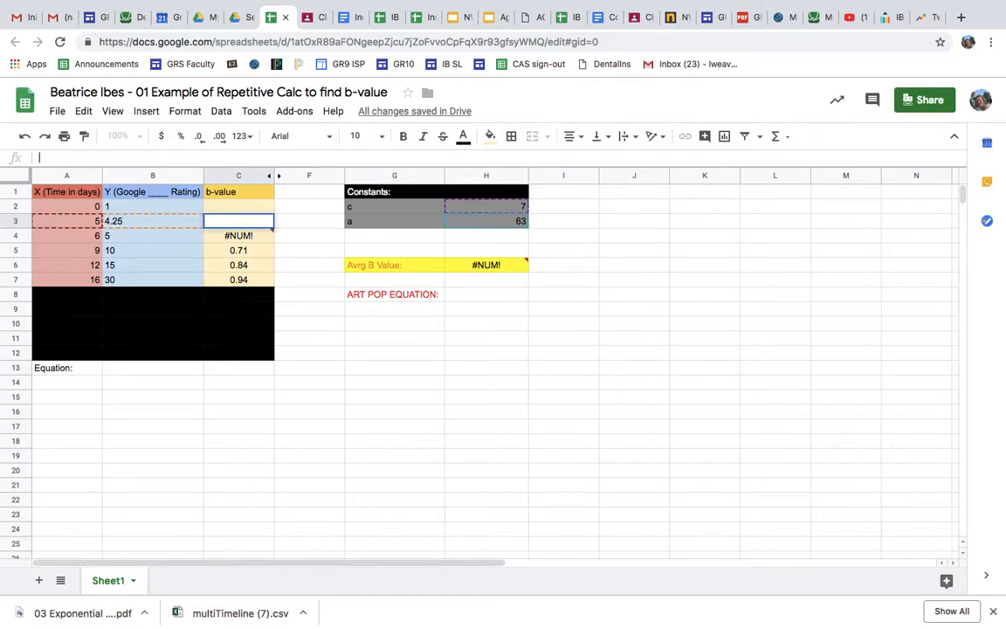
pyautogui.click(231, 208)
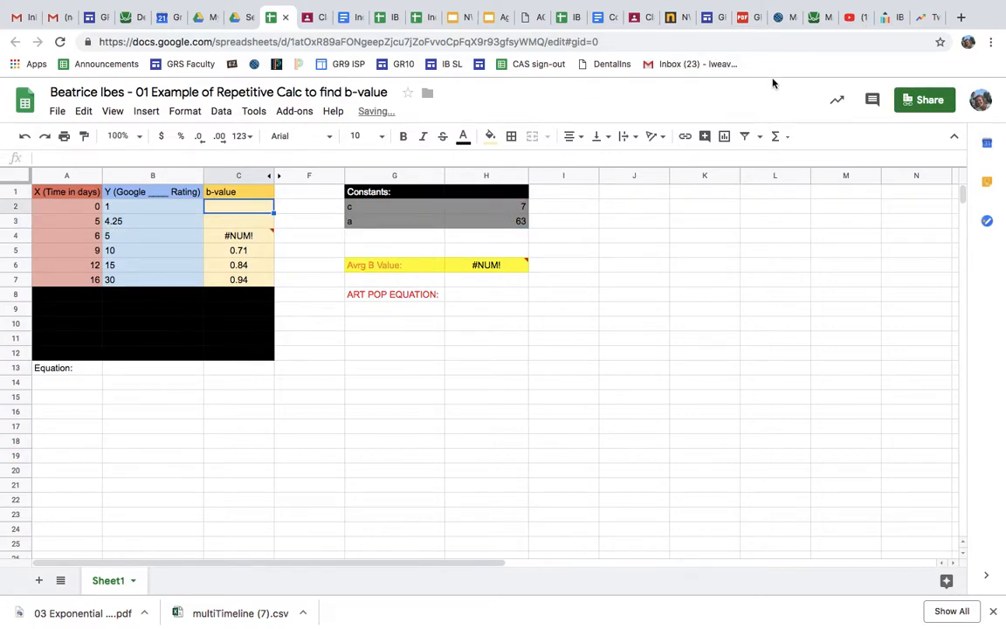
# Step: Switch to Desmos and review the equation 37 = 63·b^5 + 7 and its rearrangement for b
pyautogui.click(930, 18)
pyautogui.click(817, 18)
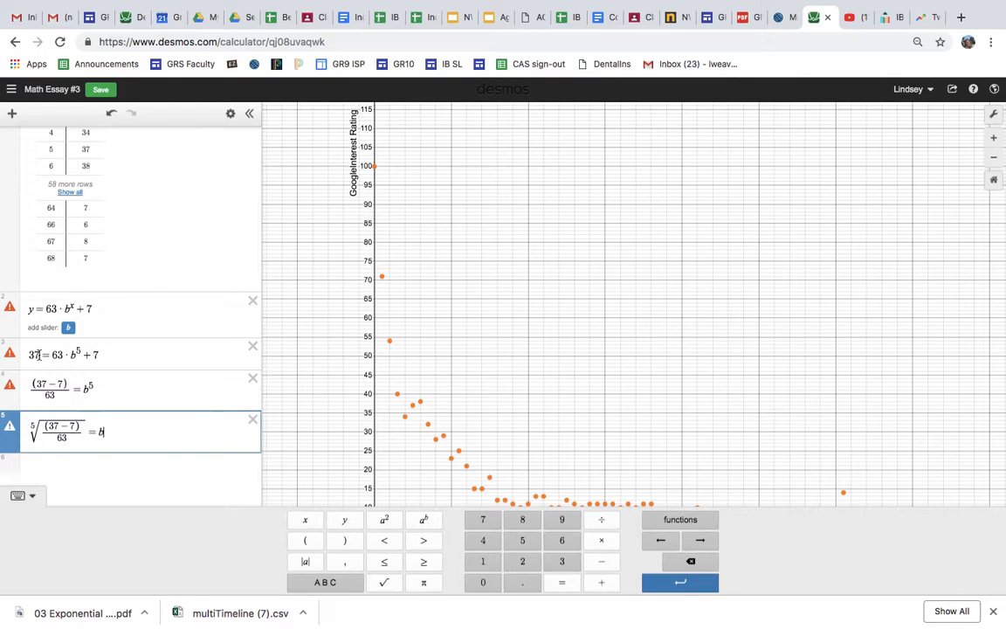
pyautogui.doubleClick(35, 355)
pyautogui.scroll(-2, 42, 447)
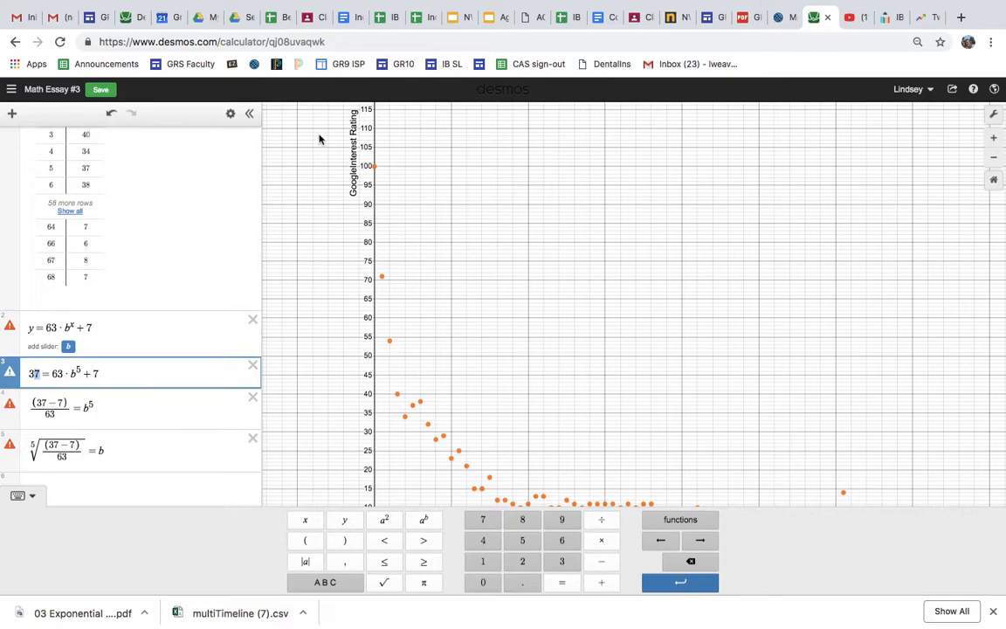
# Step: Switch to the Google Sheets b-value spreadsheet and start the b-value formula in cell C3 as =(B3-H2)/H3
pyautogui.click(279, 16)
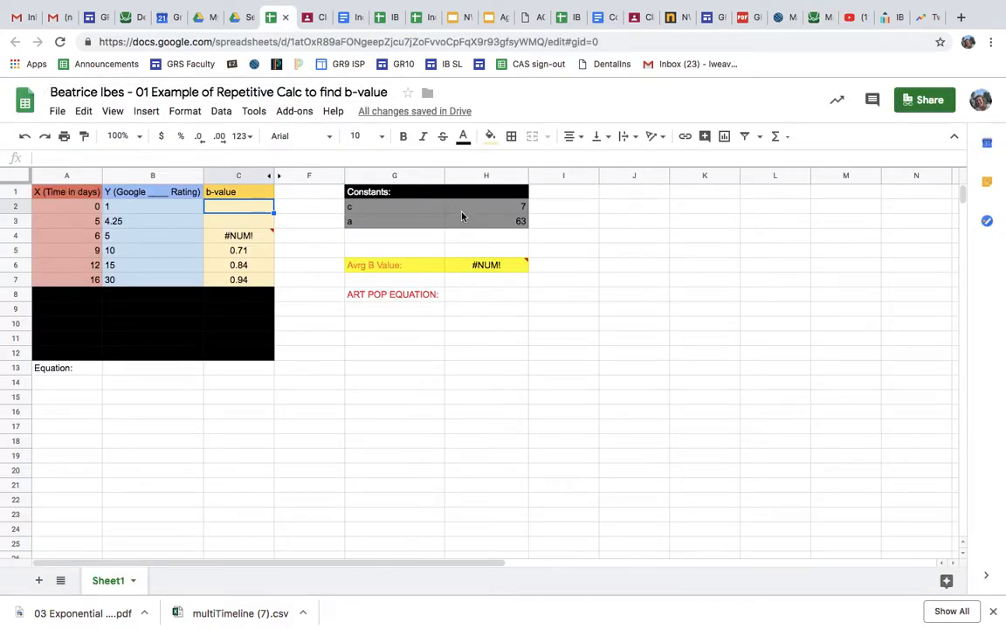
pyautogui.click(230, 224)
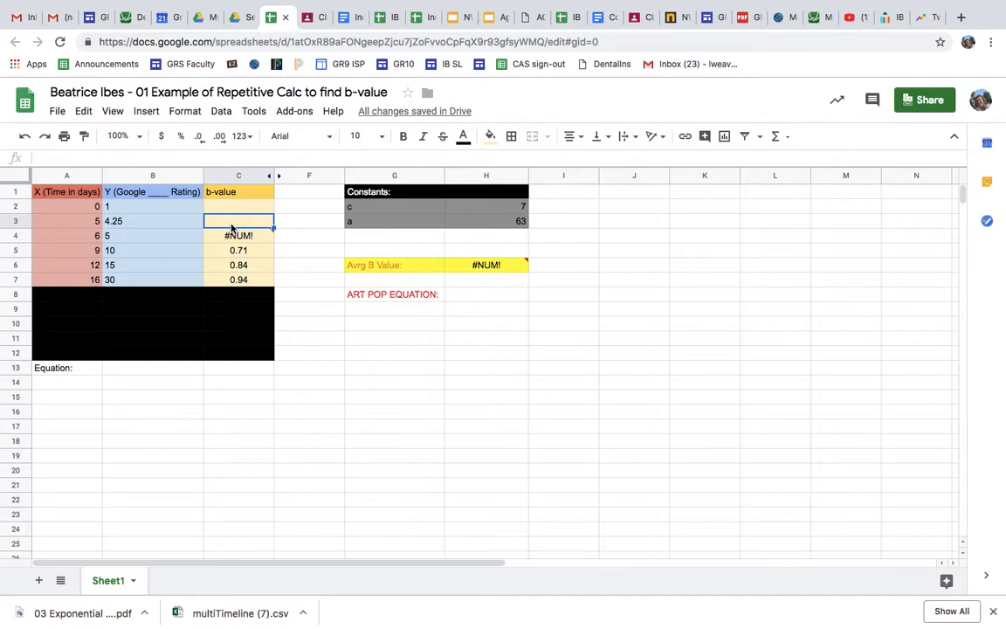
pyautogui.write('=')
pyautogui.click(156, 224)
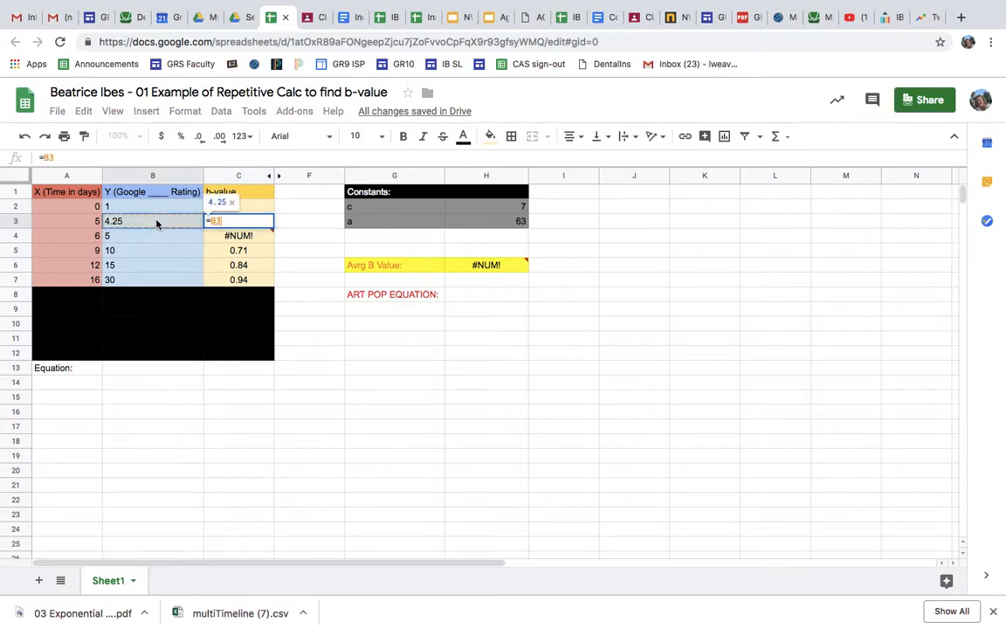
pyautogui.write('-')
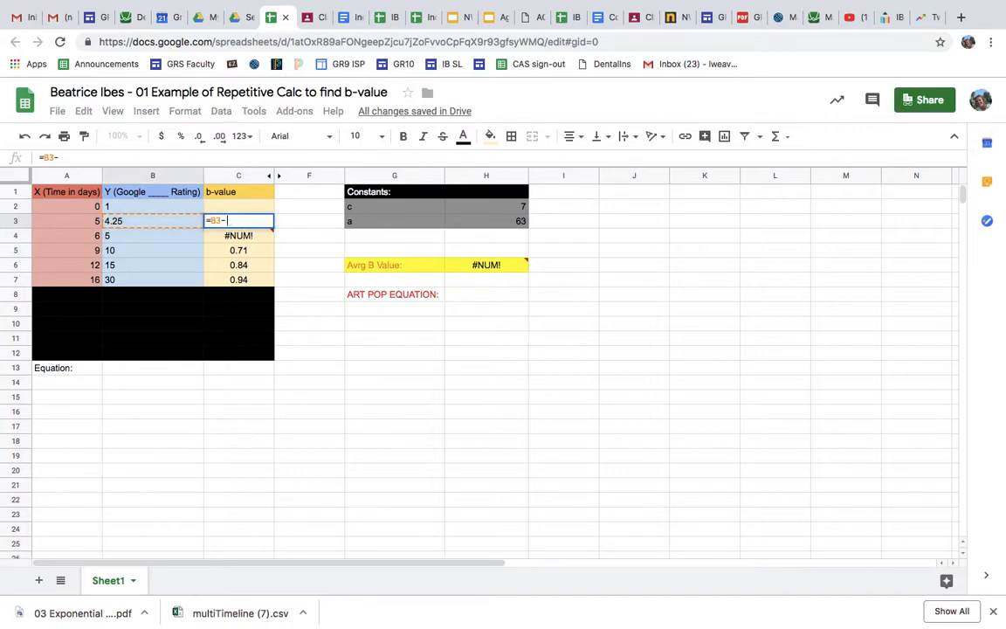
pyautogui.click(476, 209)
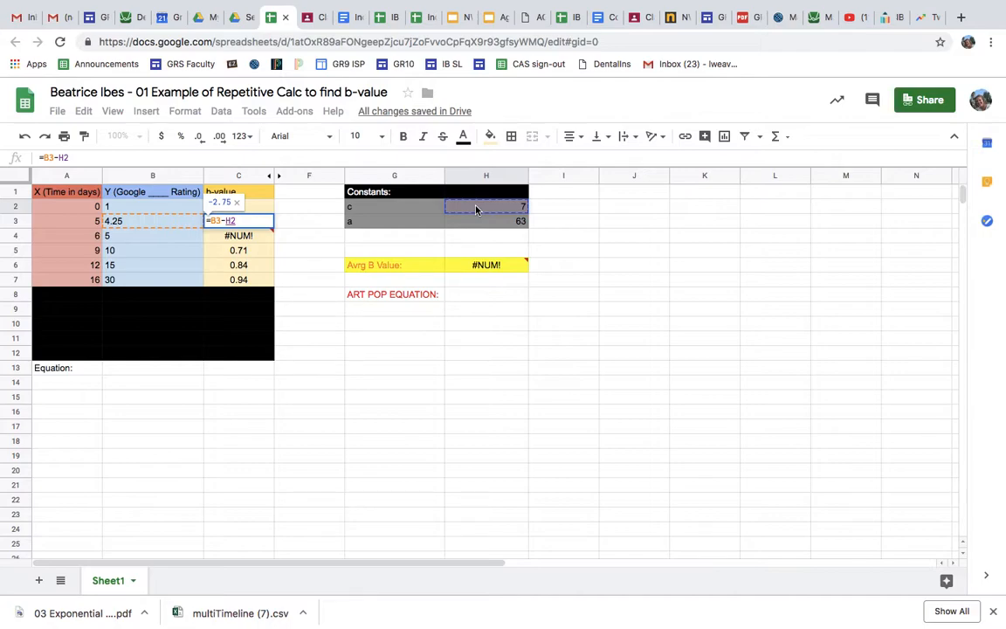
pyautogui.write(')')
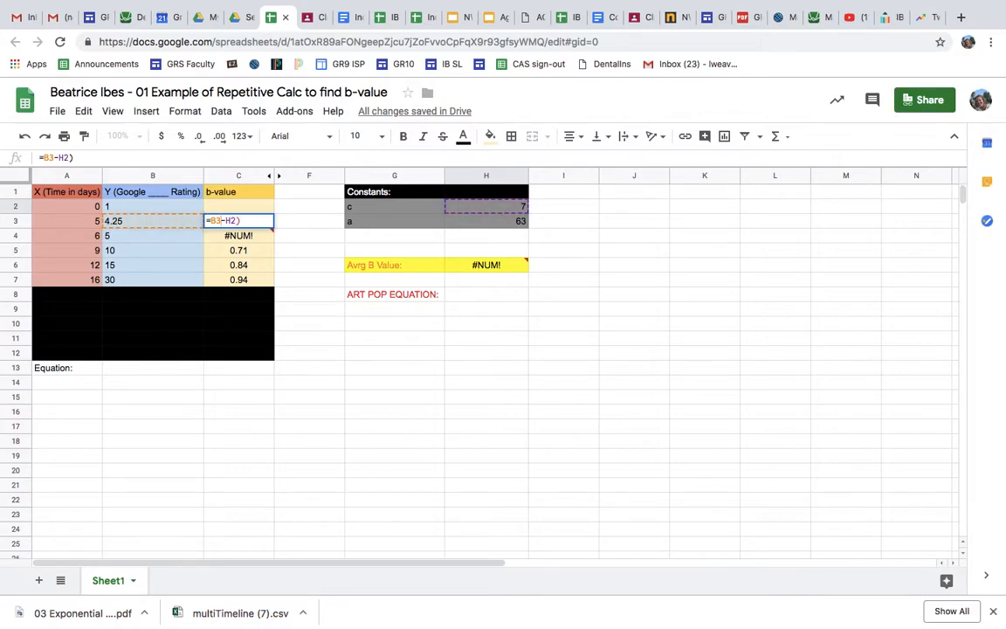
pyautogui.write('(')
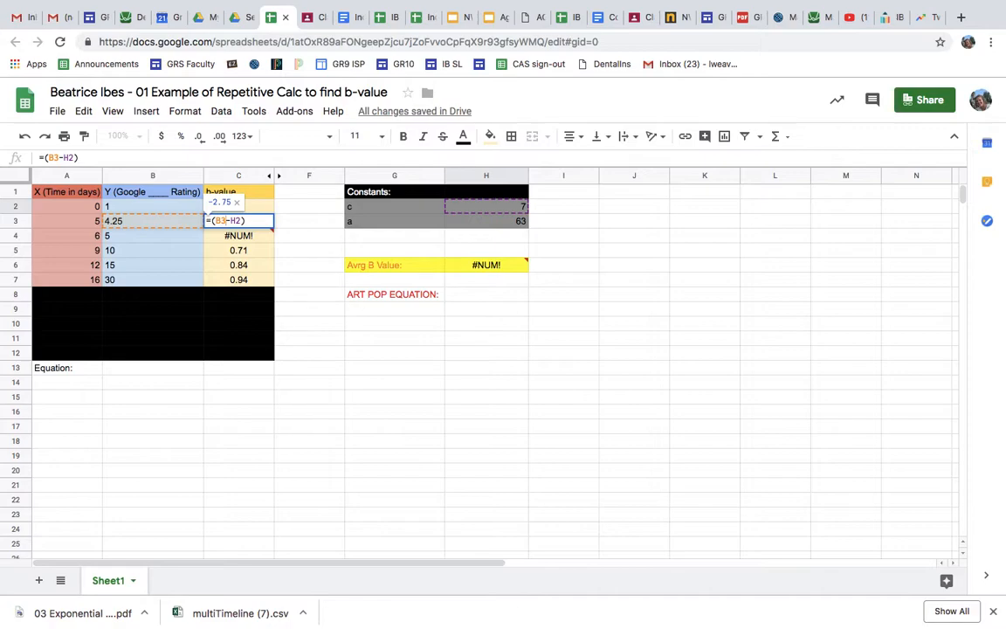
pyautogui.write('/')
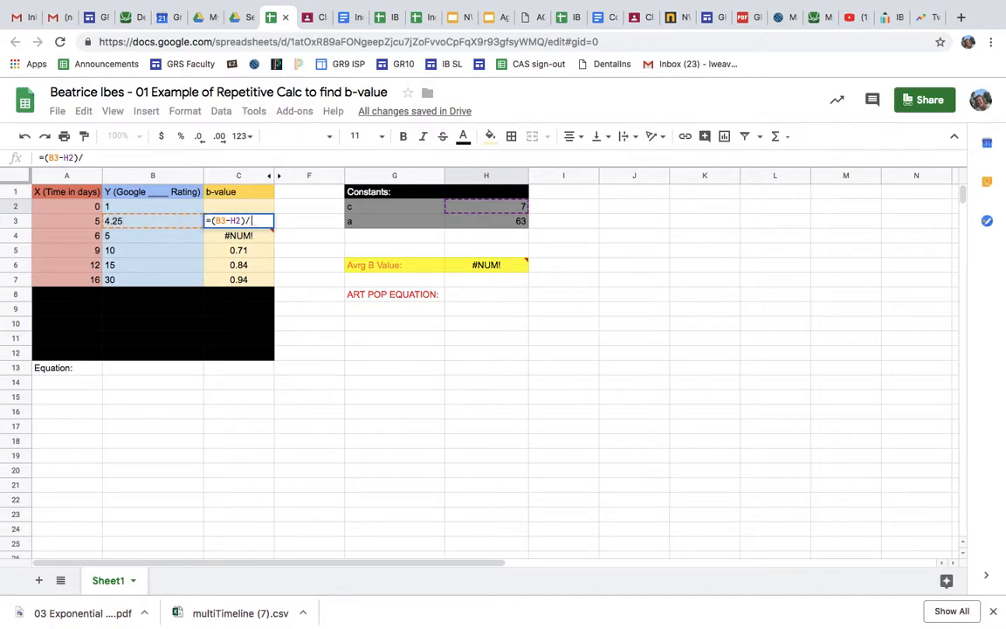
pyautogui.click(495, 223)
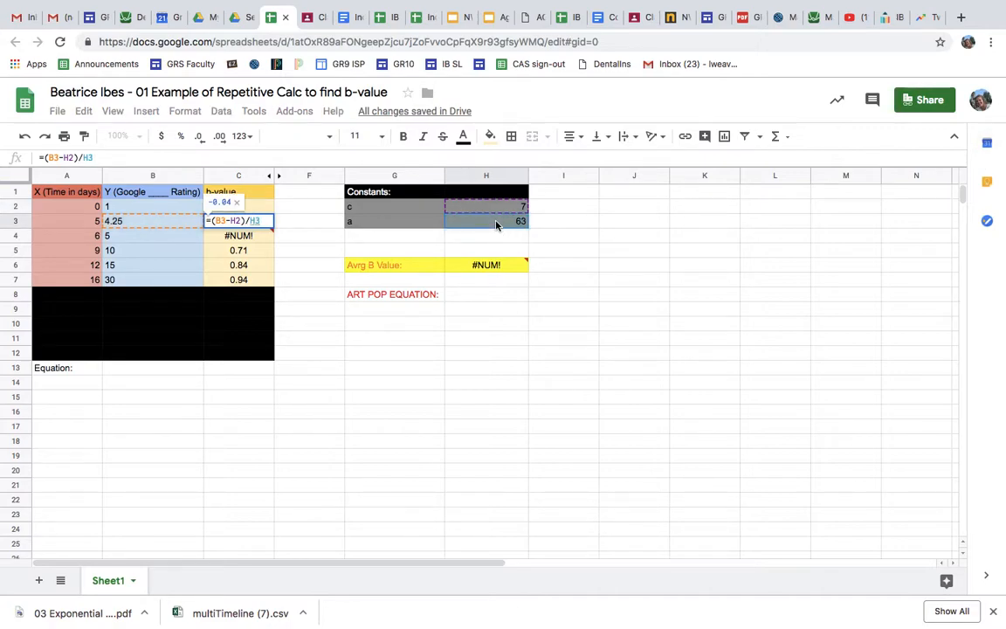
# Step: Check the fifth-root expression in Desmos, then extend the C3 formula in Google Sheets to =((B3-H2)/H3)^(1/A3)
pyautogui.click(821, 19)
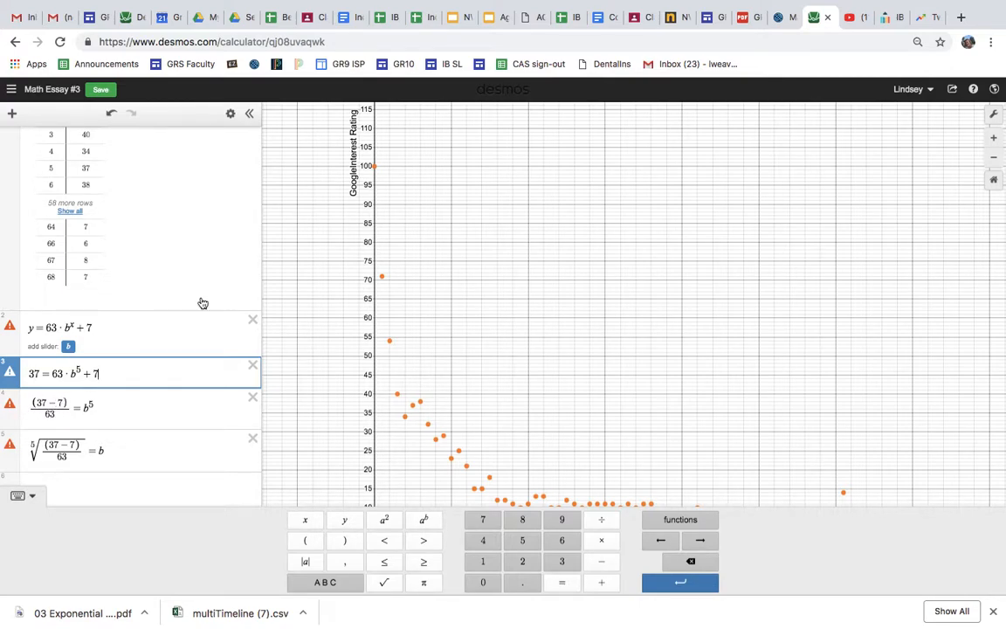
pyautogui.click(274, 19)
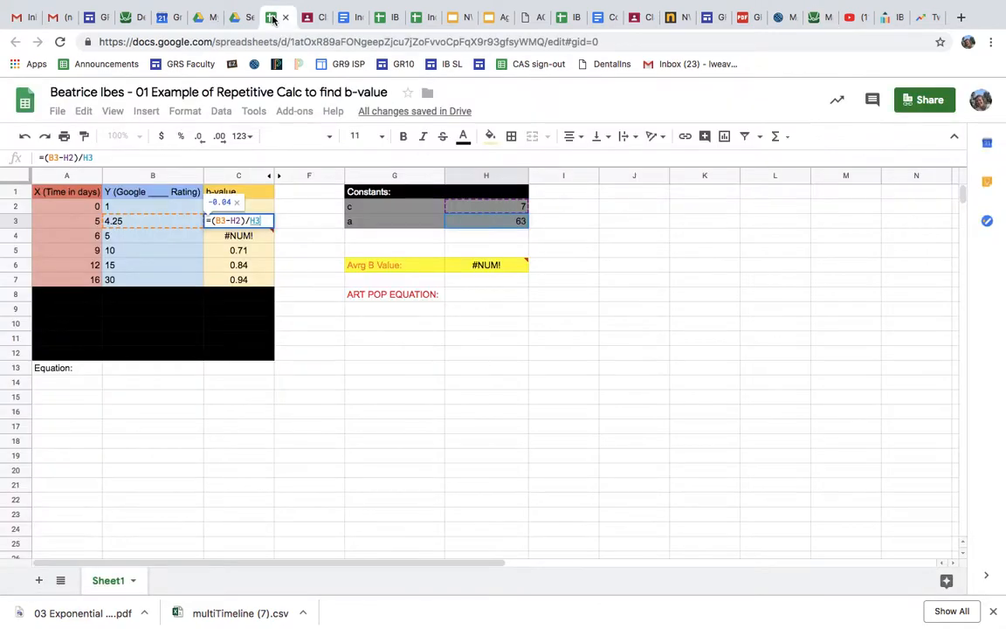
pyautogui.write(')')
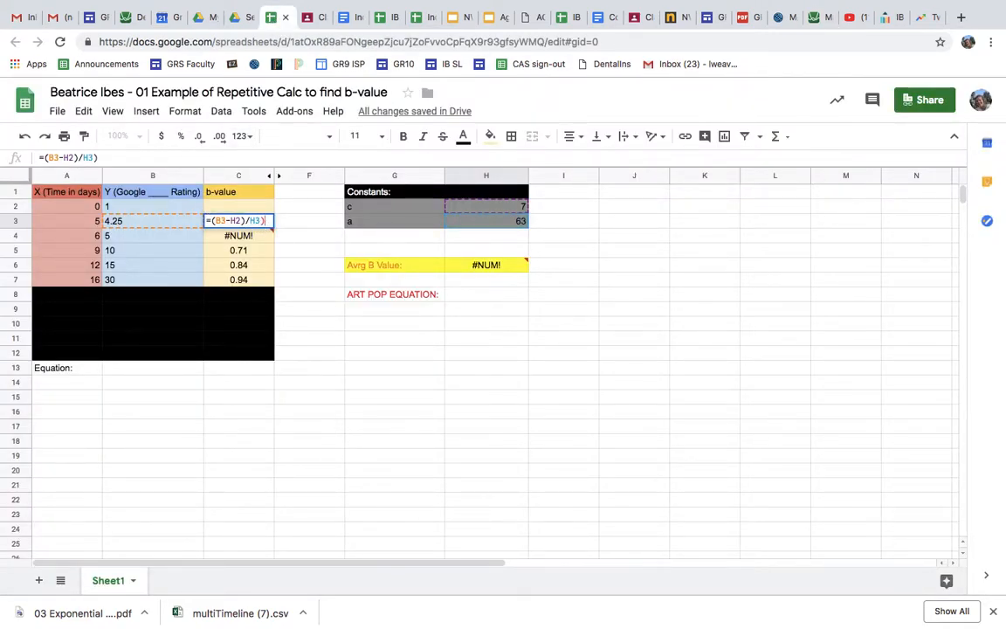
pyautogui.write('(')
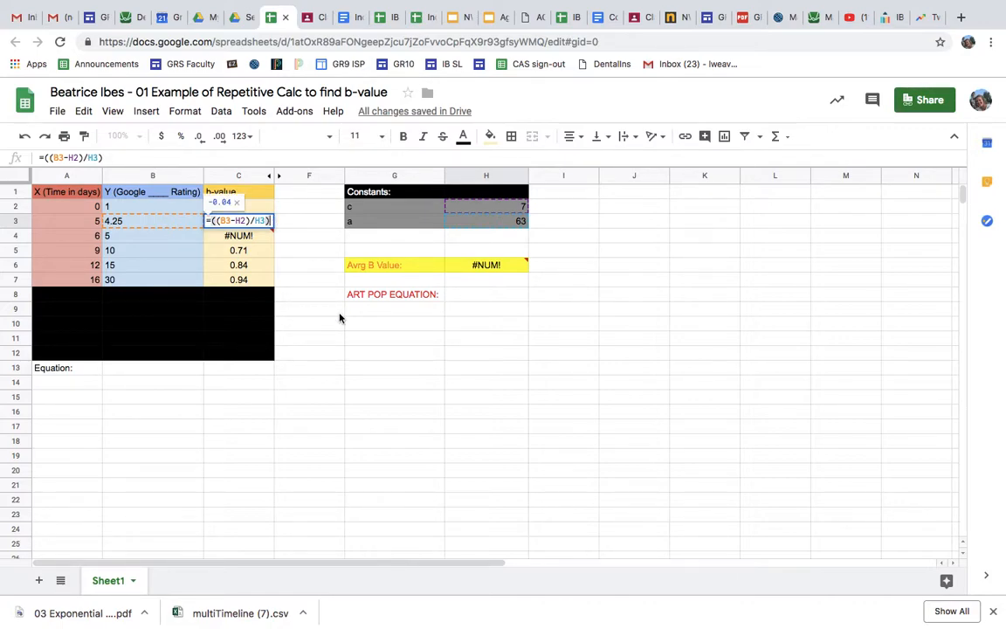
pyautogui.write('^')
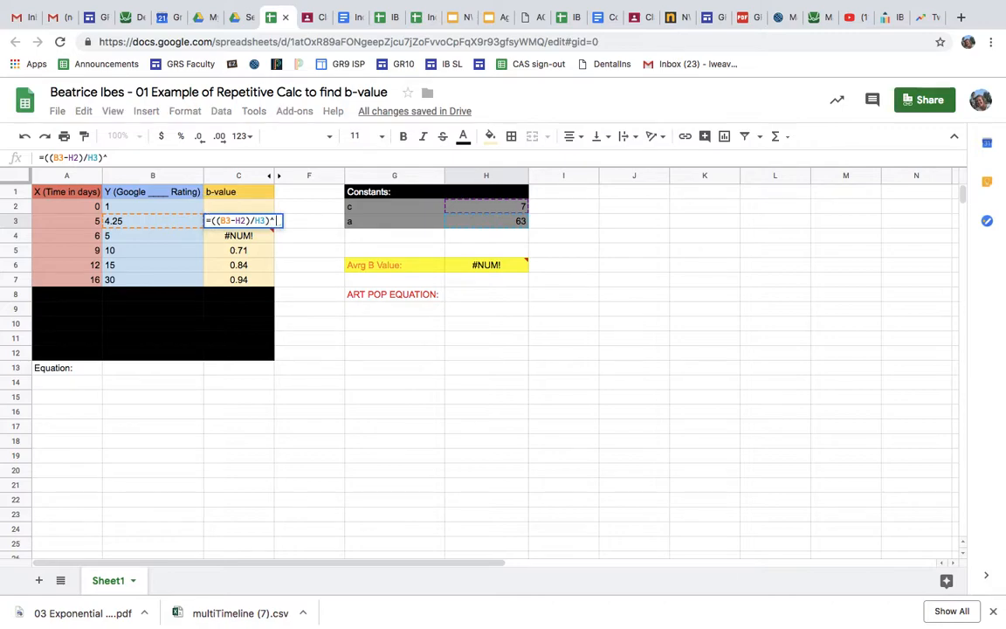
pyautogui.write('(')
pyautogui.write('1/')
pyautogui.click(87, 225)
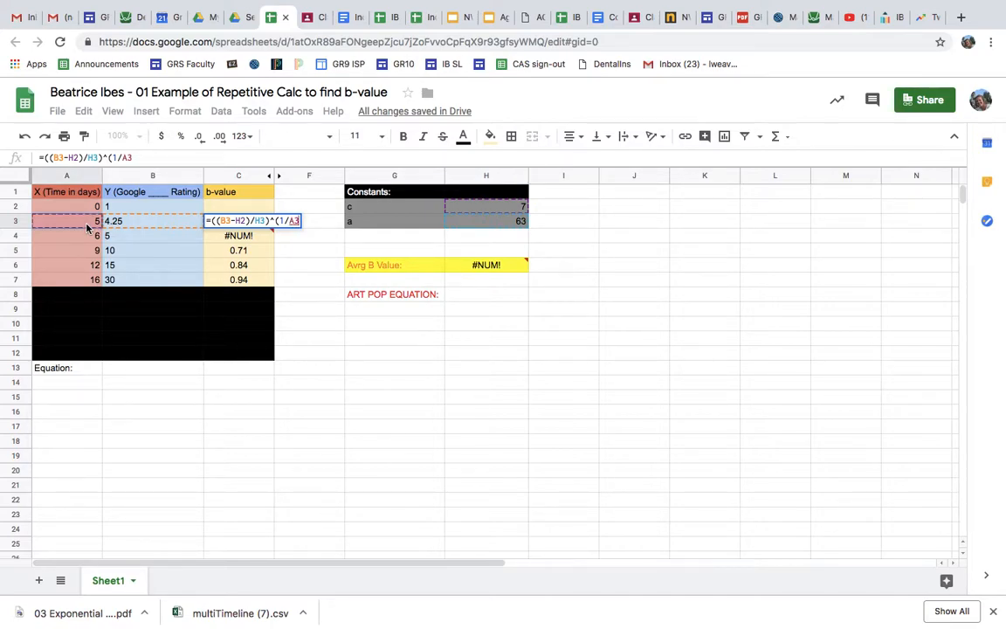
pyautogui.write(')')
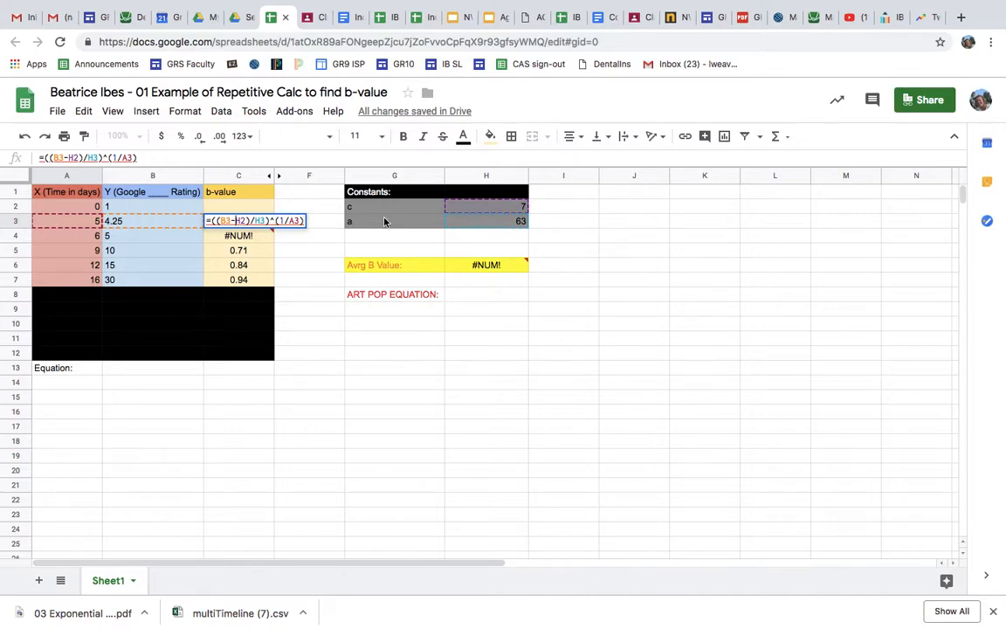
# Step: Make both constant references in the C3 formula absolute, as $H$2 and $H$3
pyautogui.write('$')
pyautogui.press('Right')
pyautogui.write('$')
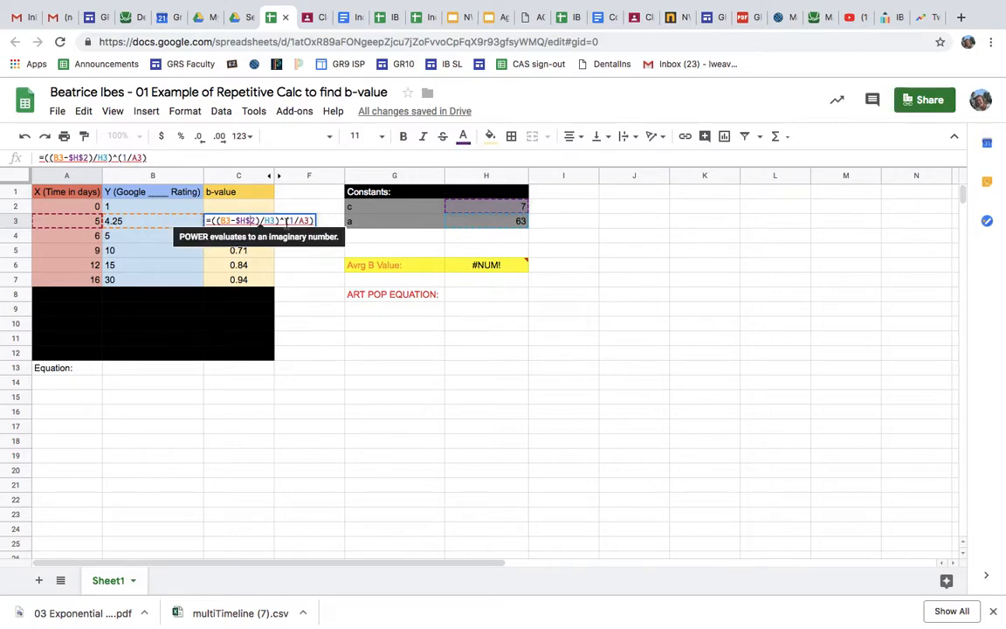
pyautogui.click(263, 221)
pyautogui.write('$')
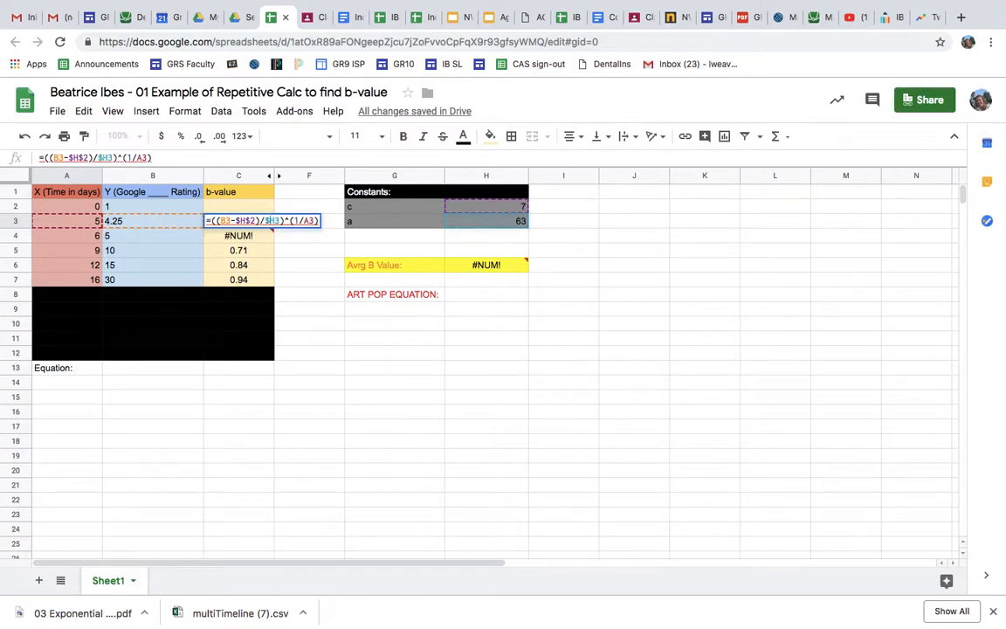
pyautogui.press('Right')
pyautogui.write('$')
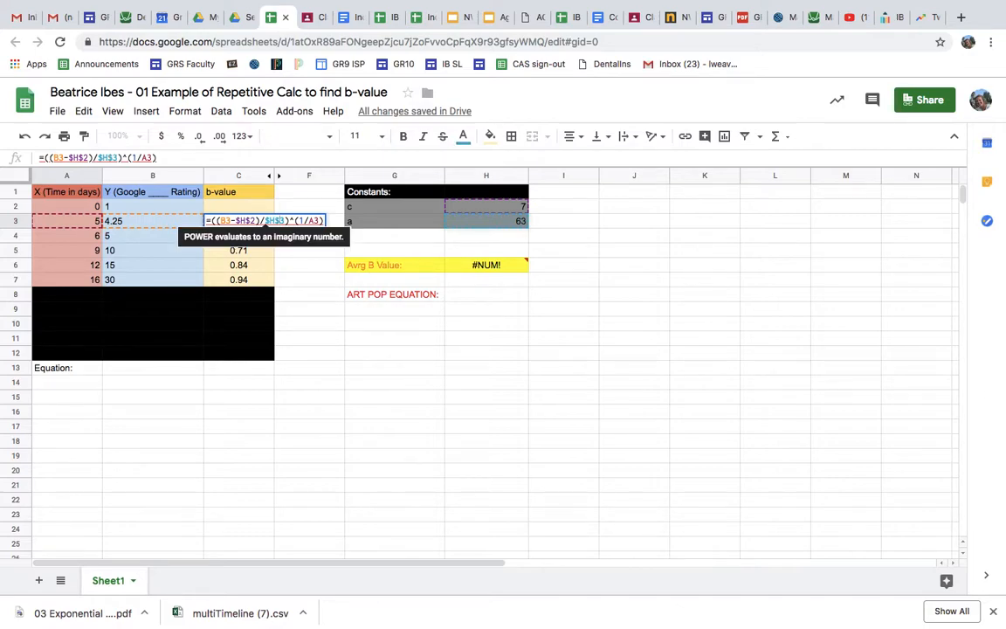